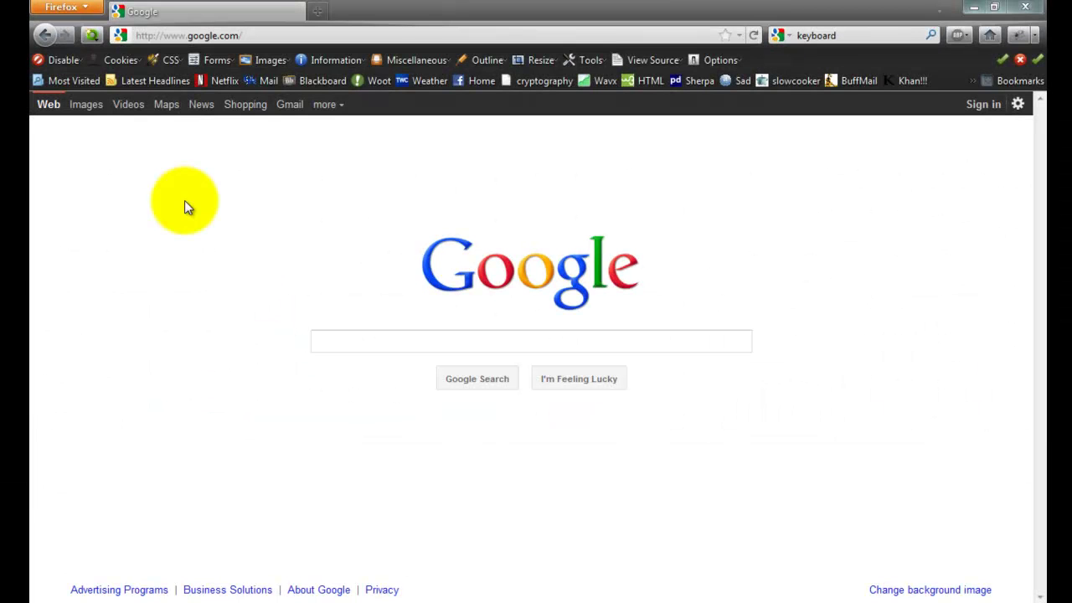
Step: Open the find-in-page bar on the Google home page
click(84, 8)
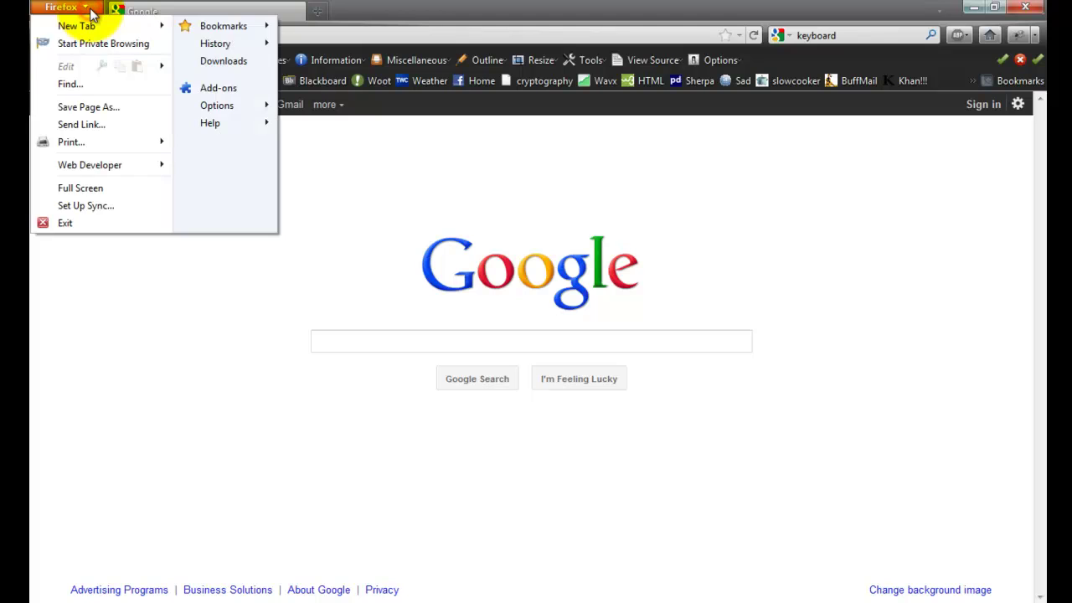
click(83, 85)
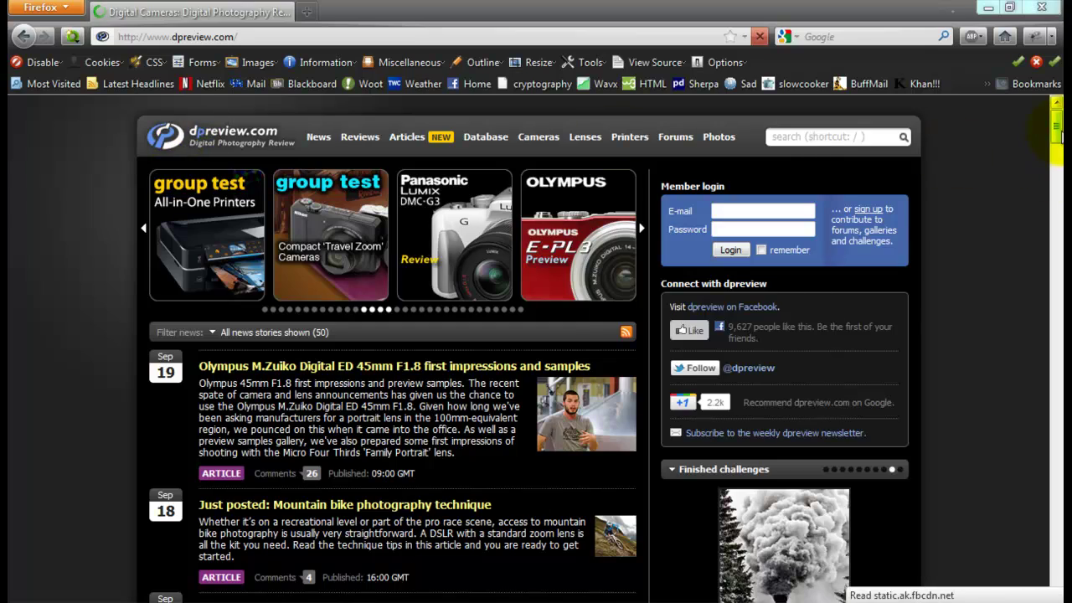
Step: Search the dpreview.com home page for "Canon" and view the first matching news entry
drag(1056, 134, 1031, 106)
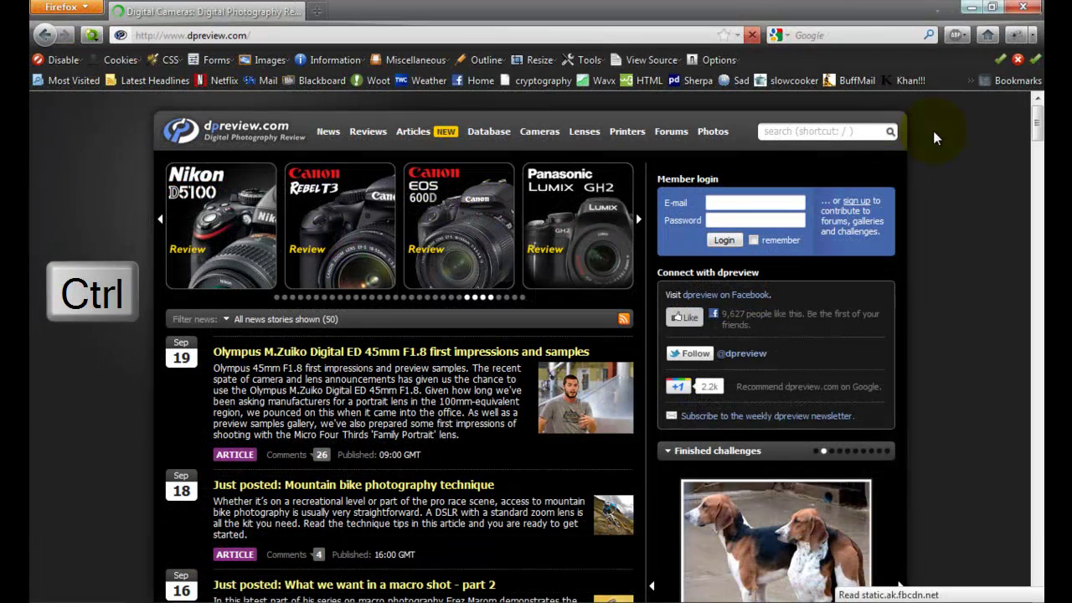
key(ctrl+f)
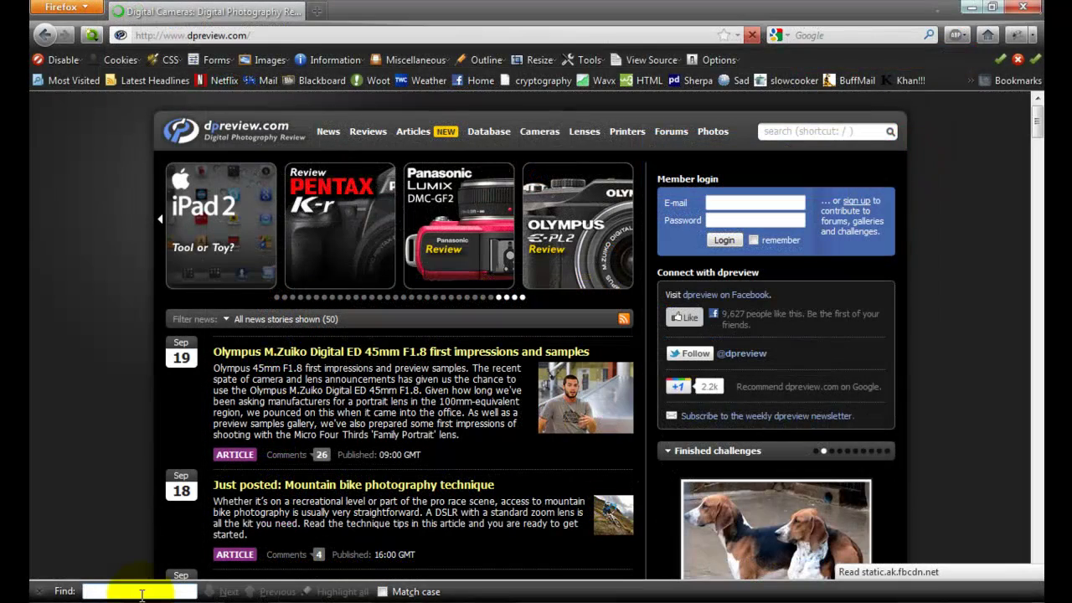
text(c)
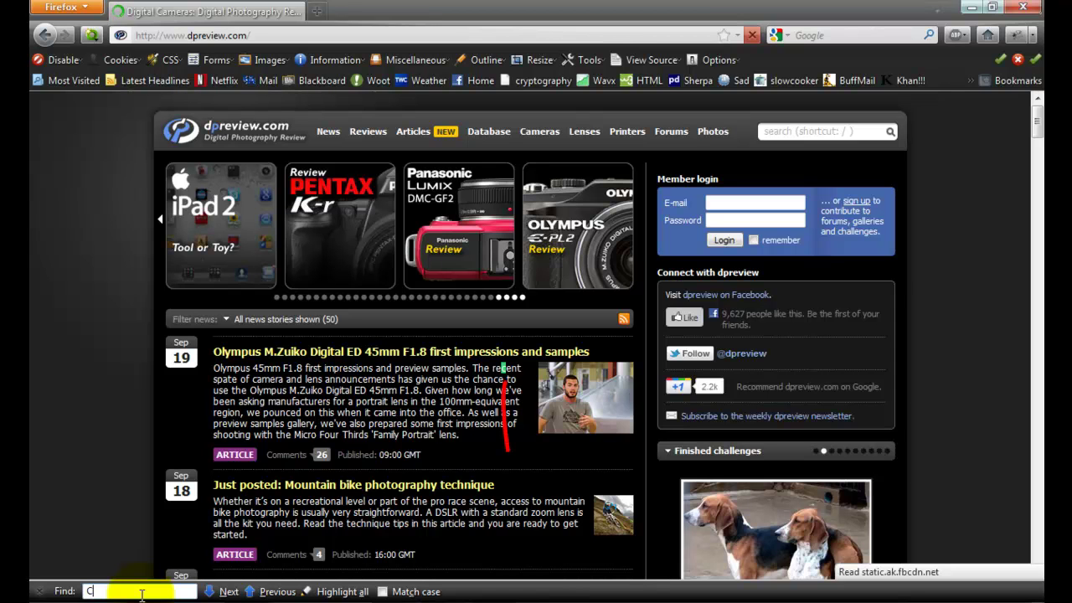
text(a)
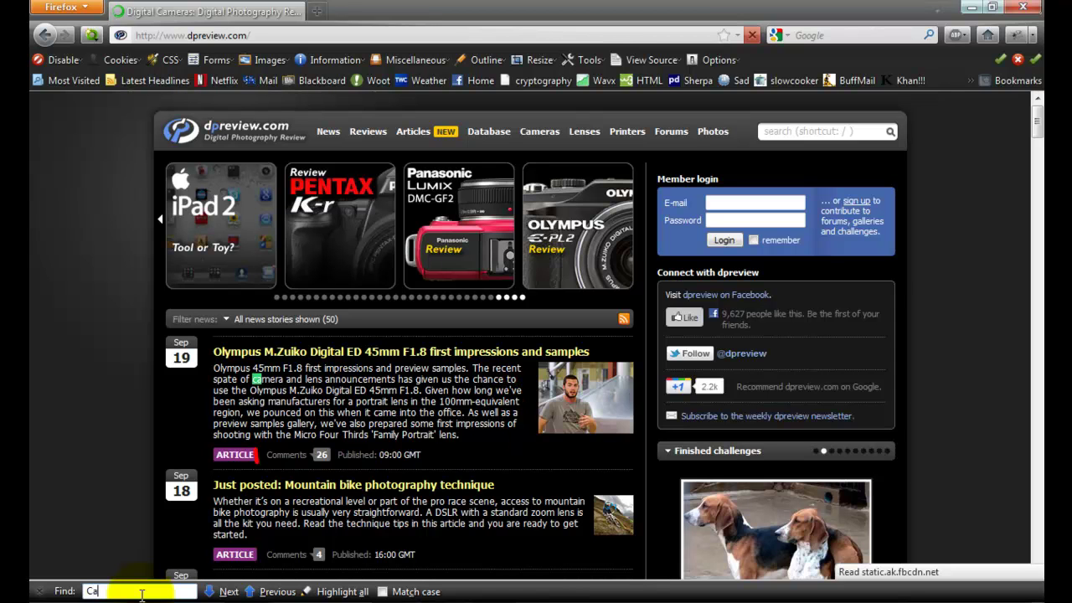
text(n)
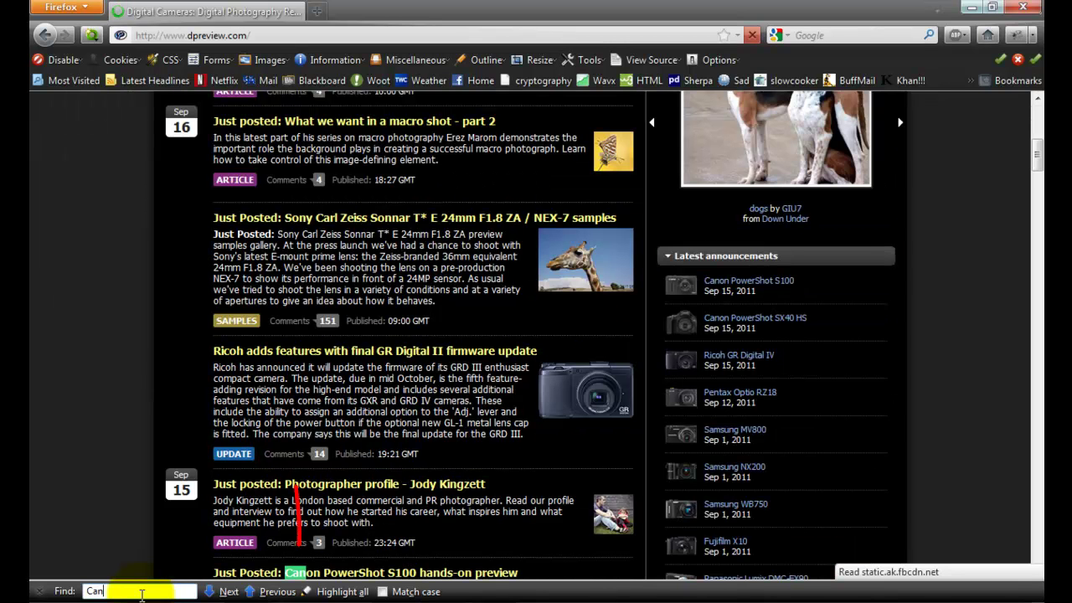
text(on)
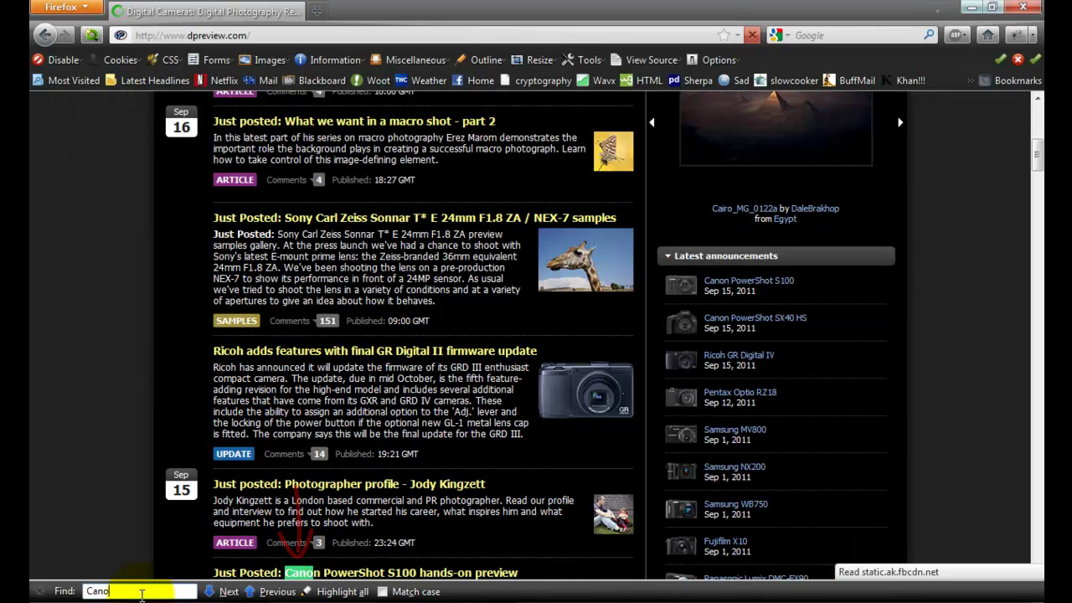
scroll(339, 561, down, 3)
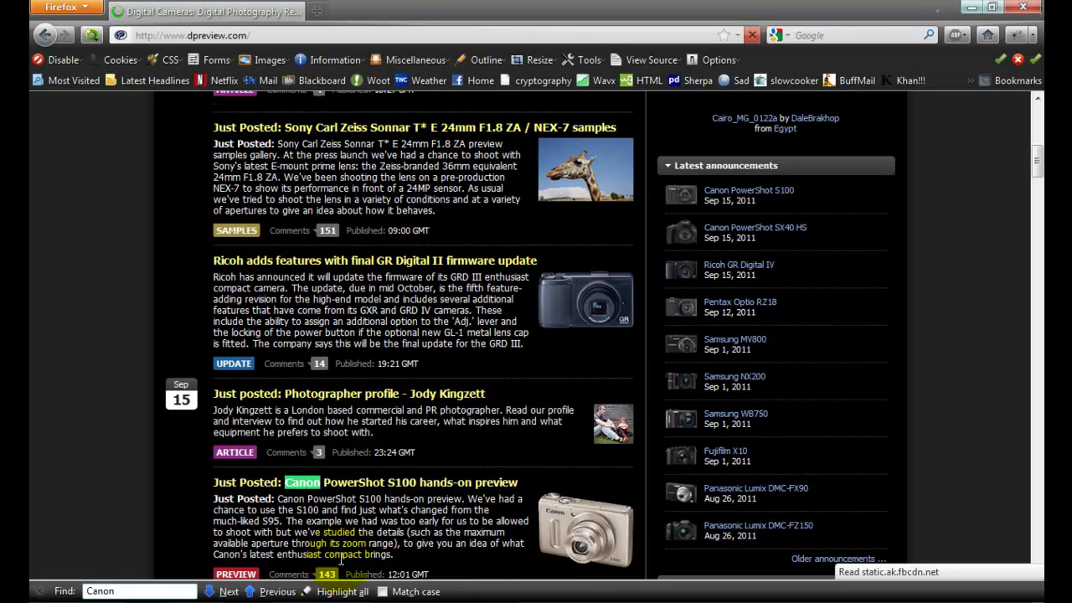
scroll(340, 570, up, 1)
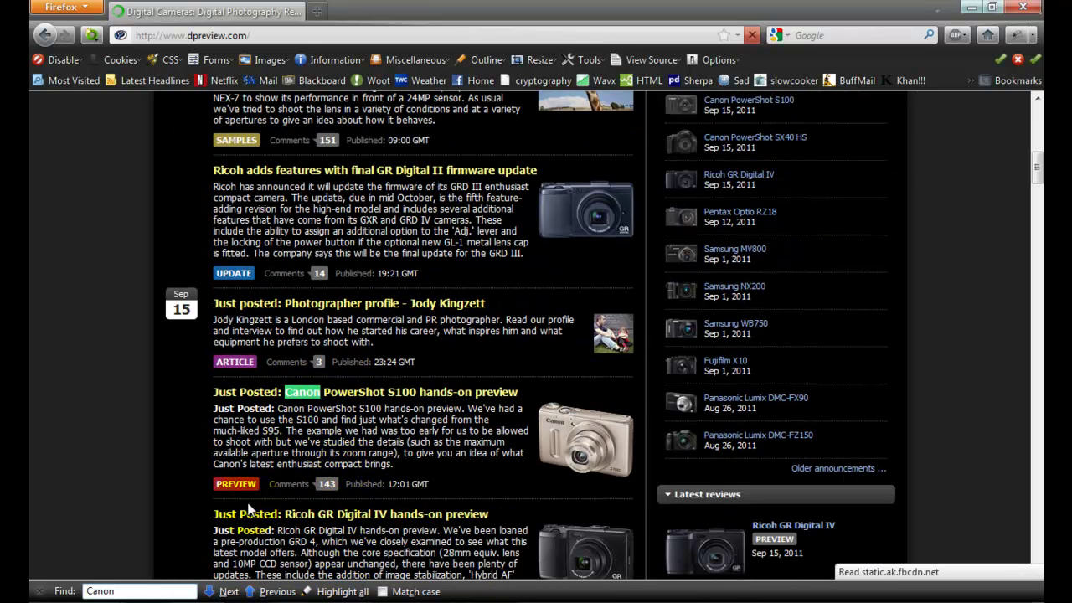
Step: Step forward through successive "Canon" matches on the dpreview.com page
click(228, 591)
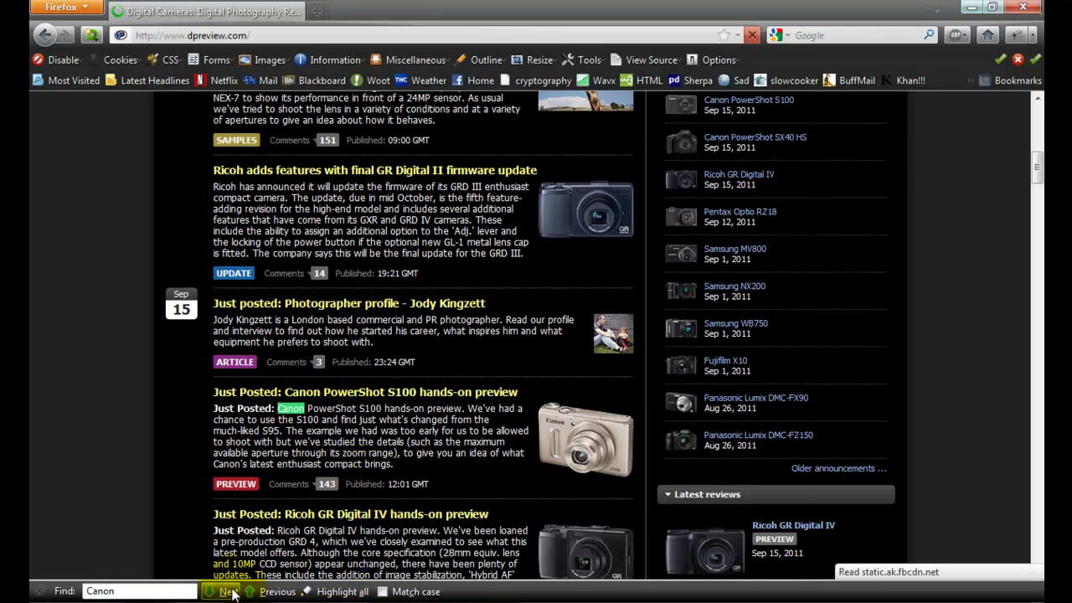
click(228, 591)
click(227, 591)
click(228, 591)
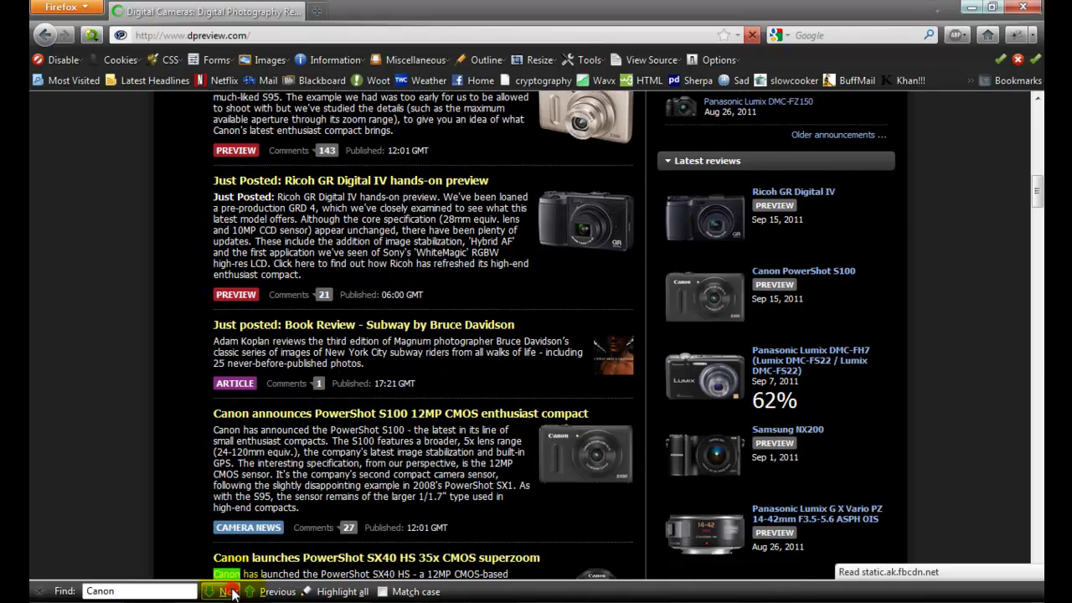
click(227, 591)
click(227, 591)
click(228, 591)
click(228, 591)
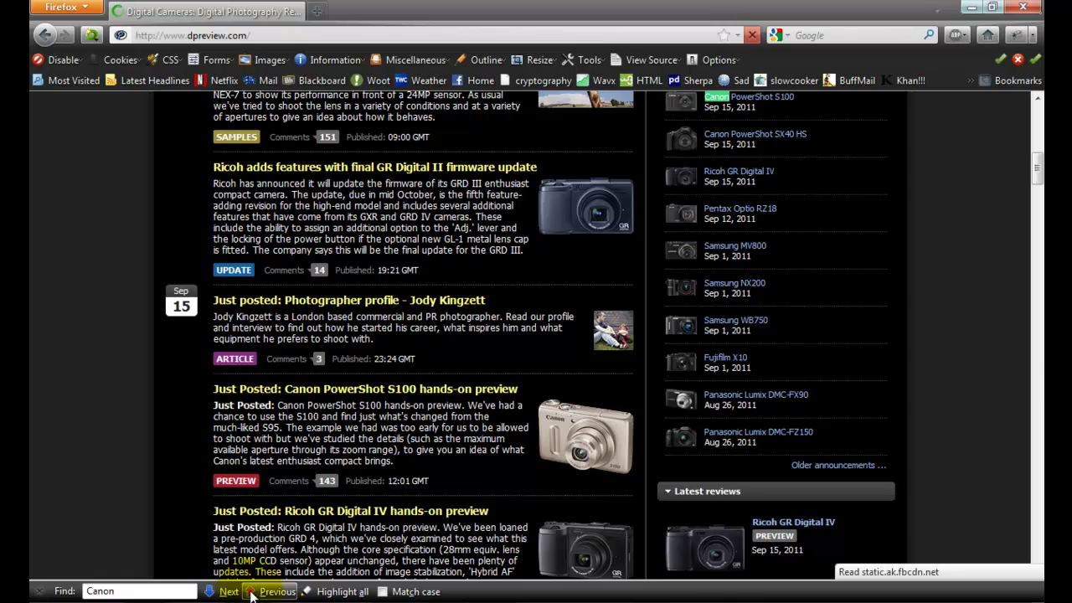
Step: Go back through several earlier "Canon" matches on the page
click(279, 592)
click(279, 592)
click(279, 592)
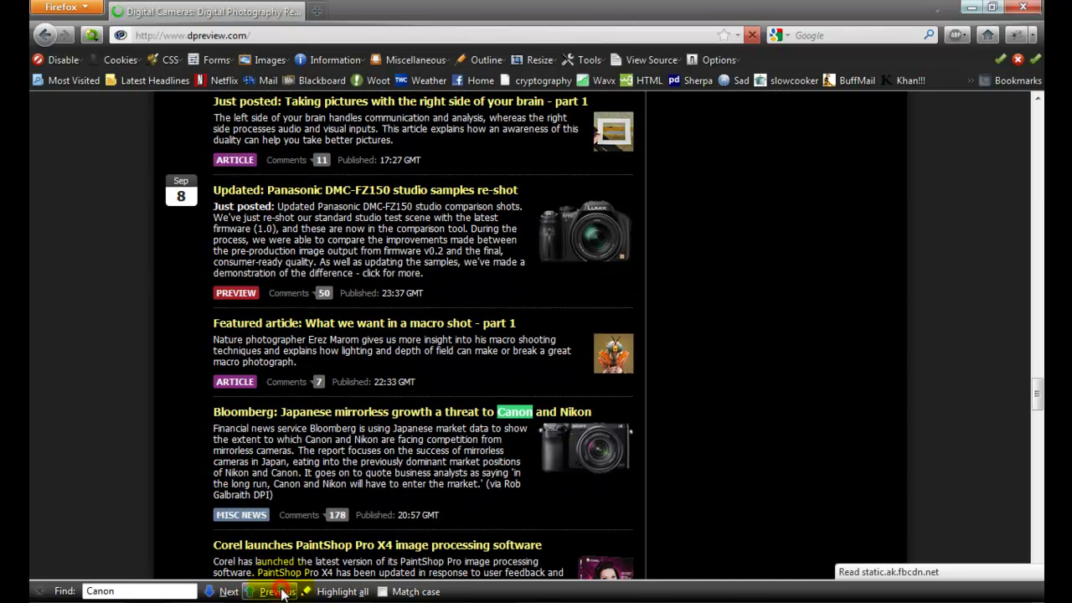
click(279, 592)
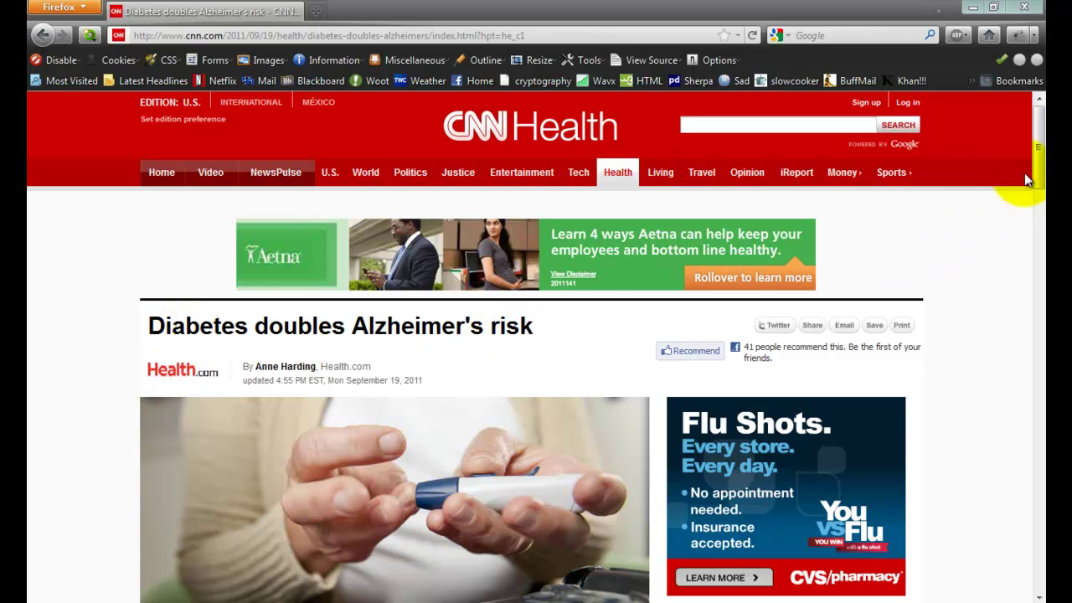
Step: Search the CNN Health article on diabetes and Alzheimer's risk for "Birmingham"
mouse_move(1038, 143)
mouse_down()
mouse_move(1036, 472)
mouse_move(1038, 129)
mouse_up()
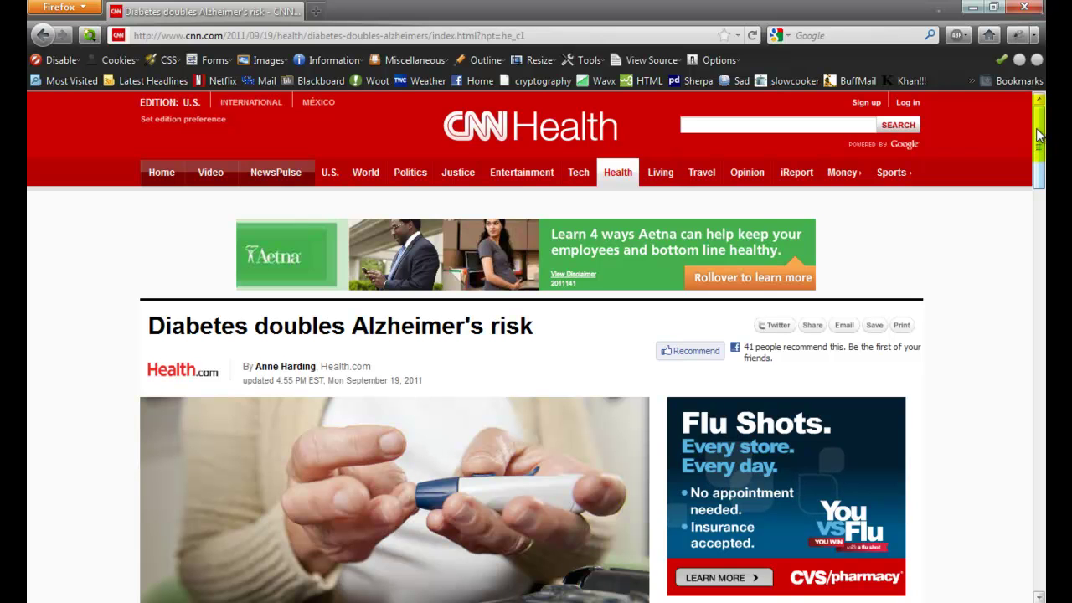
key(ctrl)
key(ctrl+f)
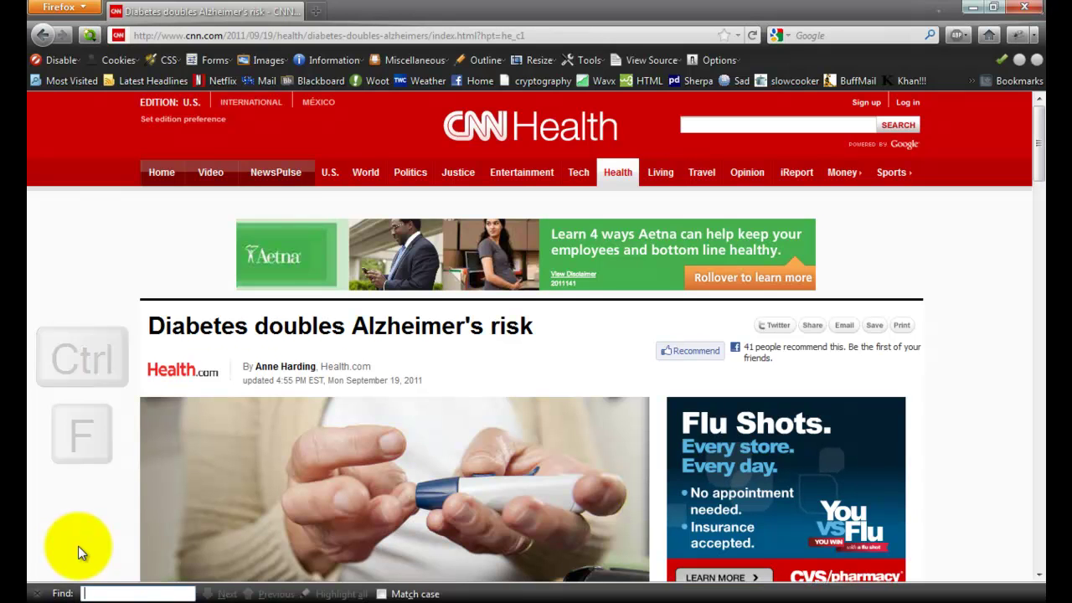
text(Birmingham)
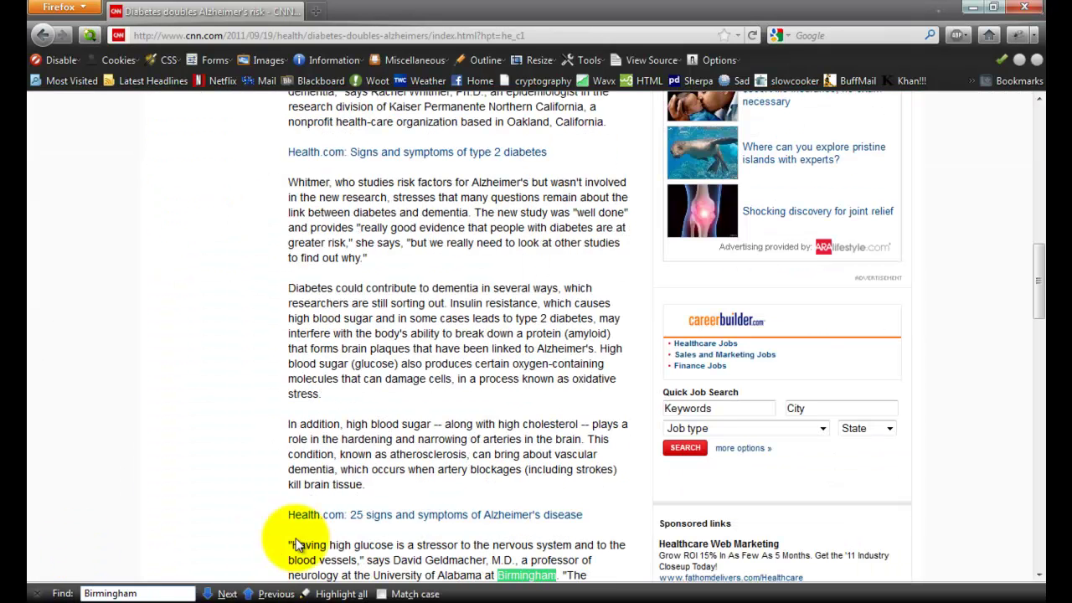
scroll(295, 544, down, 2)
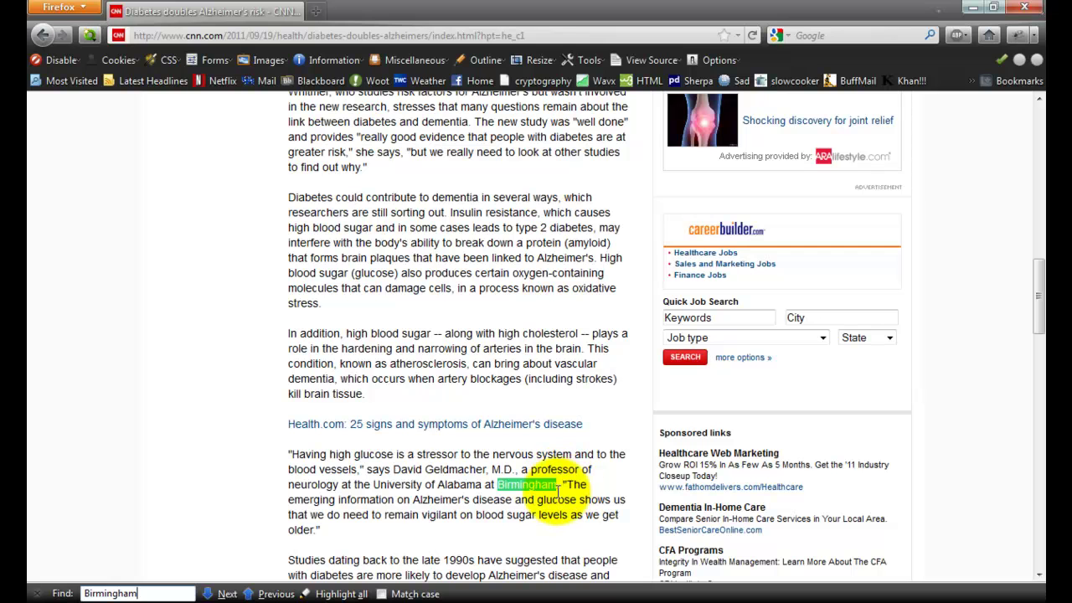
Step: Replace the search term with the lead study author's surname and view the match in the article
double_click(86, 592)
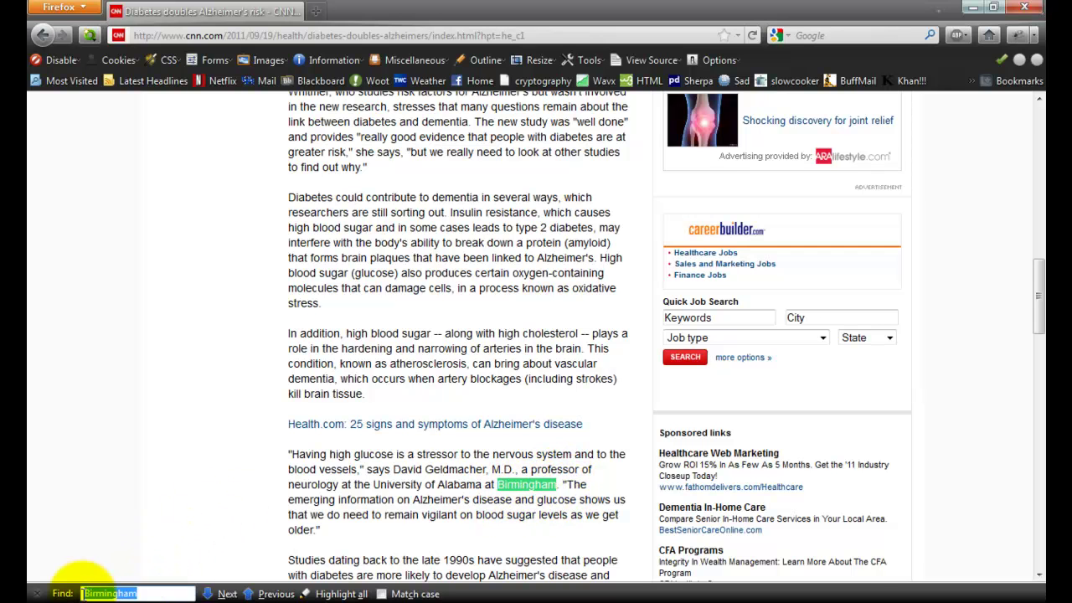
text(kiyohara)
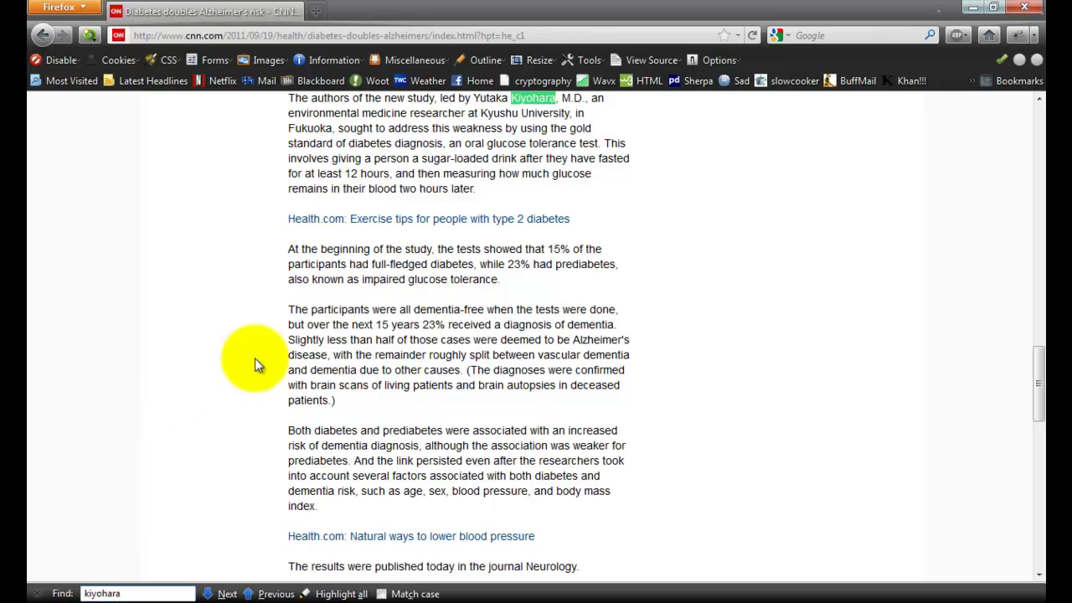
scroll(254, 357, up, 2)
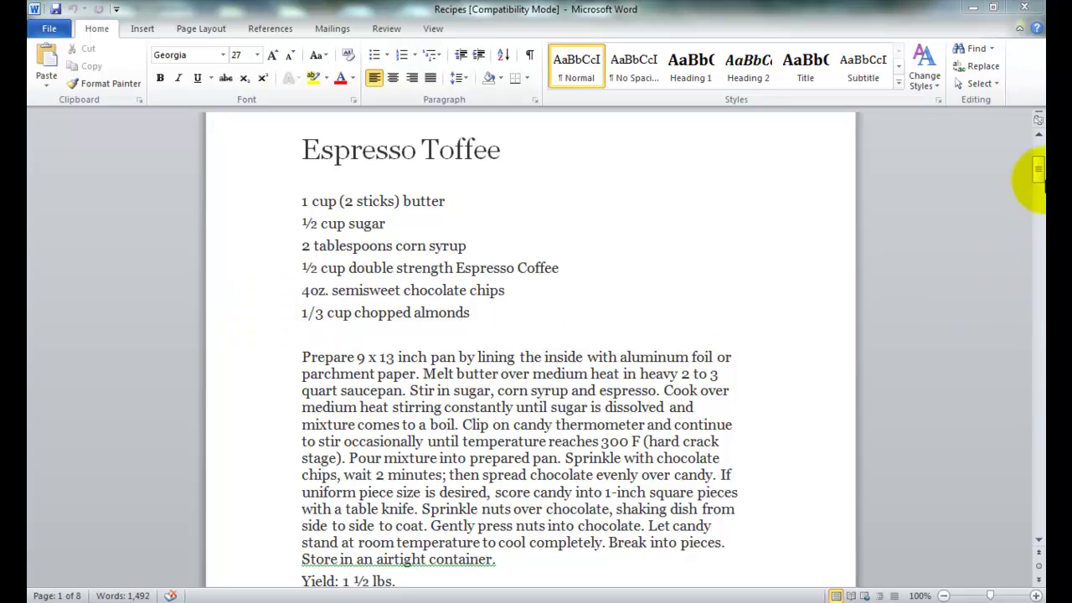
Step: Switch to the Recipes document in Word and search it for "Cucumber"
mouse_move(1038, 173)
mouse_down()
mouse_move(1037, 502)
mouse_move(1037, 172)
mouse_up()
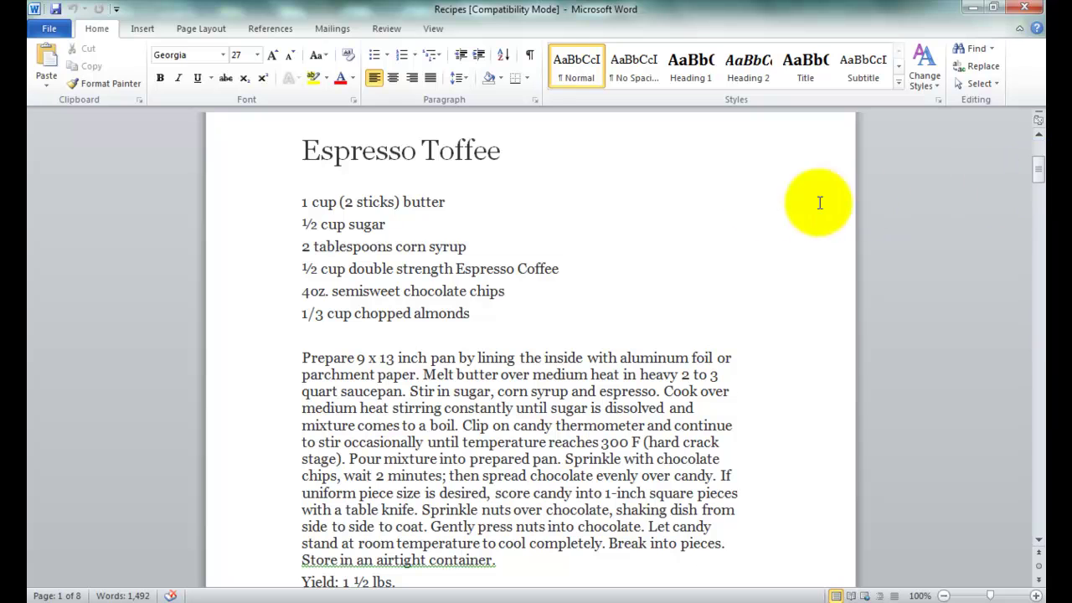
key(ctrl+f)
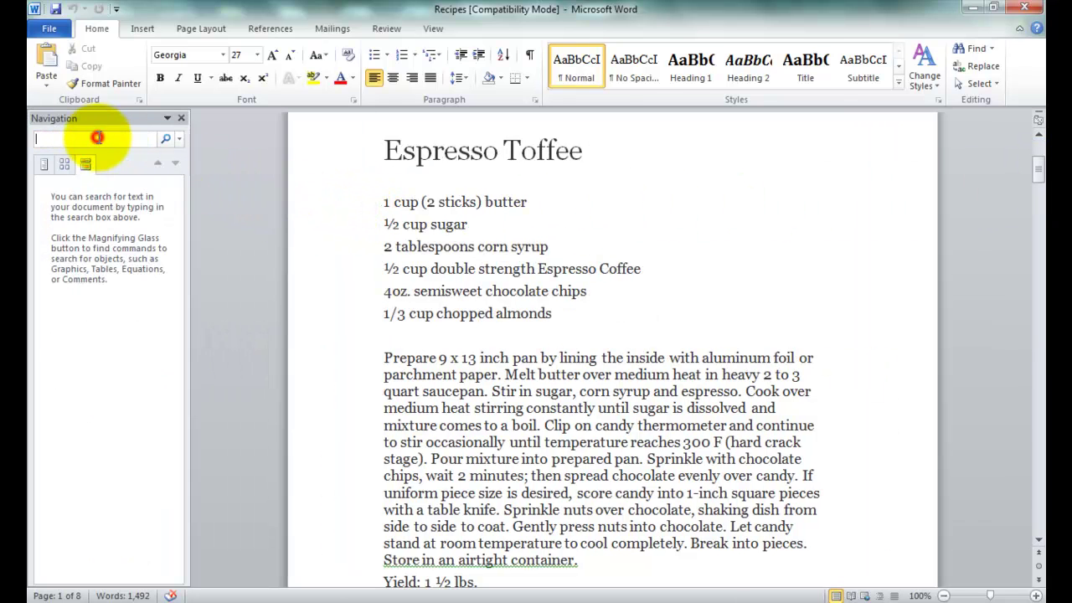
text(Cuc)
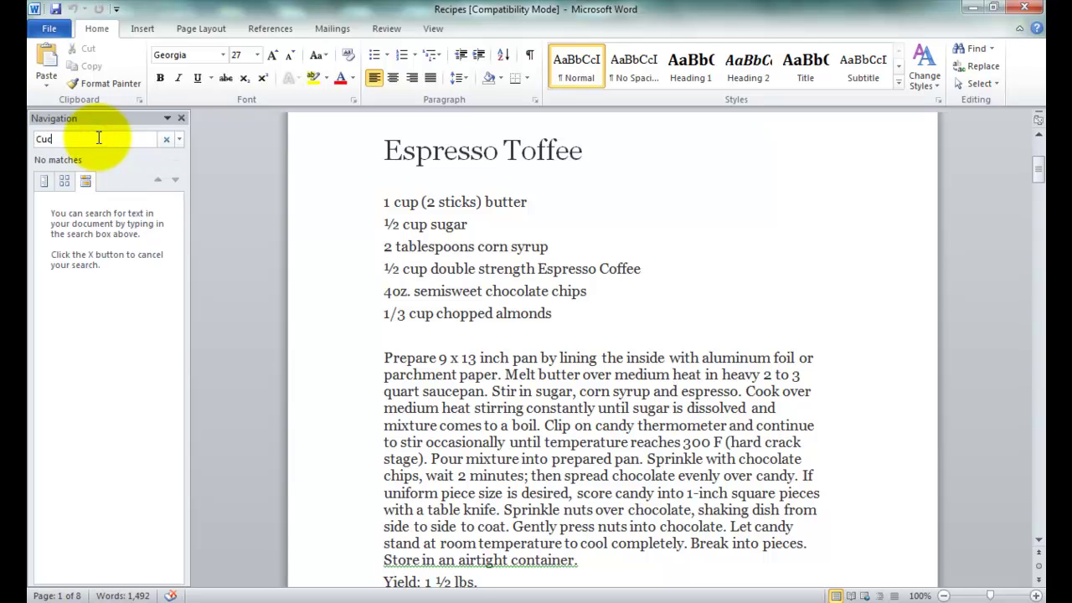
text(umbe)
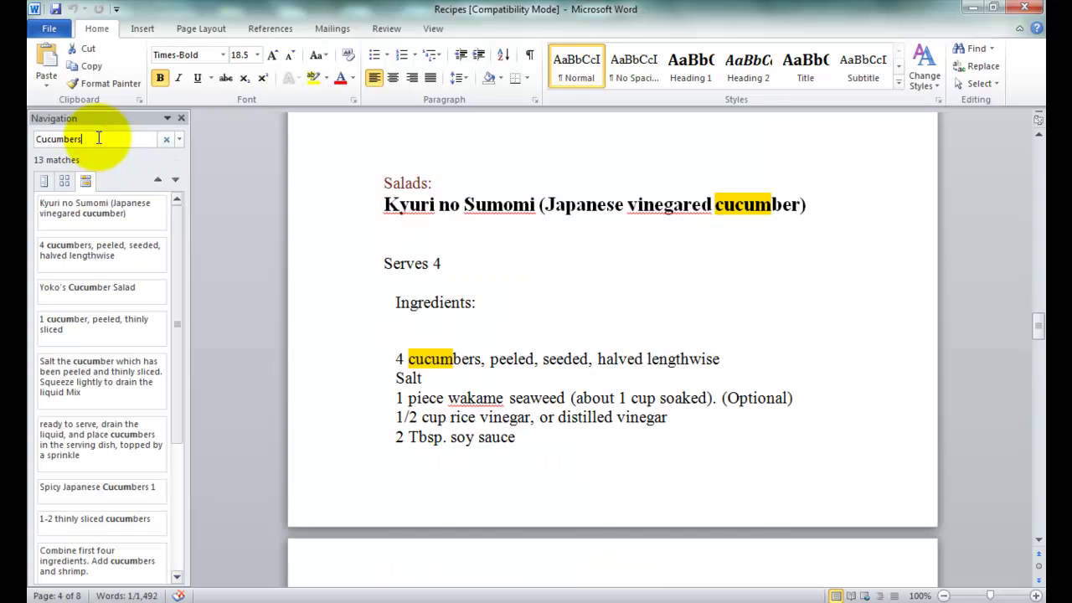
text(rs)
key(BackSpace)
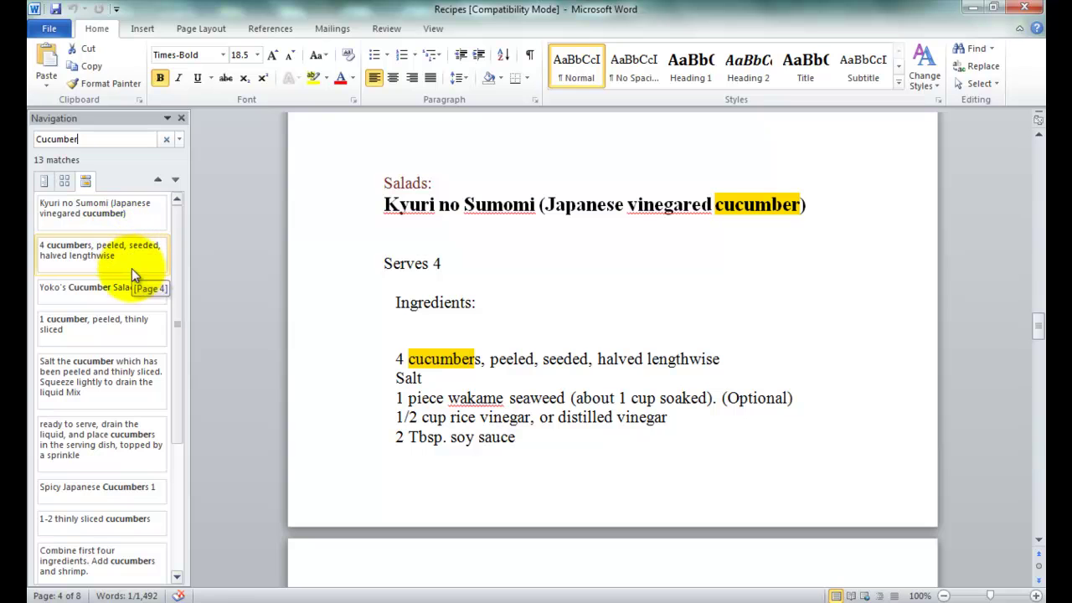
Step: Step forward through the "Cucumber" matches in the Recipes document
click(183, 179)
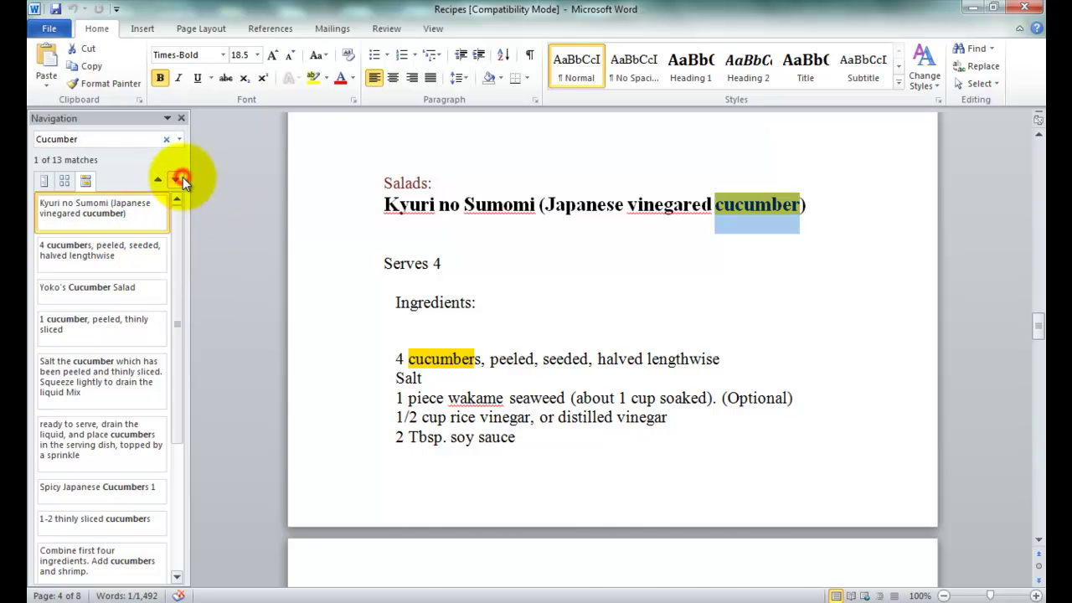
click(183, 179)
click(183, 179)
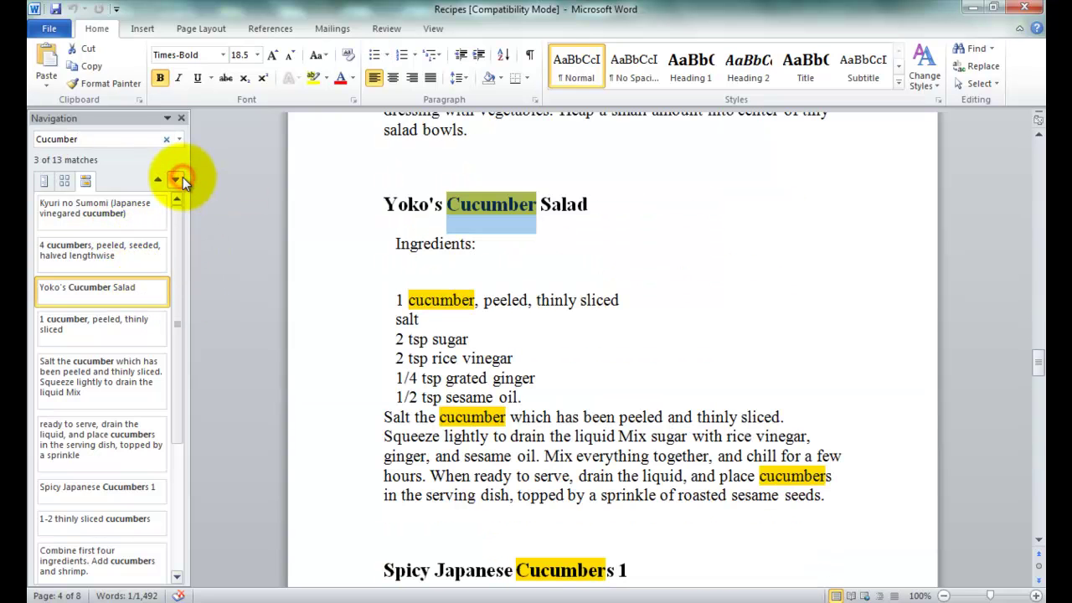
click(183, 179)
click(183, 179)
click(183, 179)
click(182, 179)
click(182, 179)
Step: Return to earlier "Cucumber" matches in the Recipes document
click(155, 180)
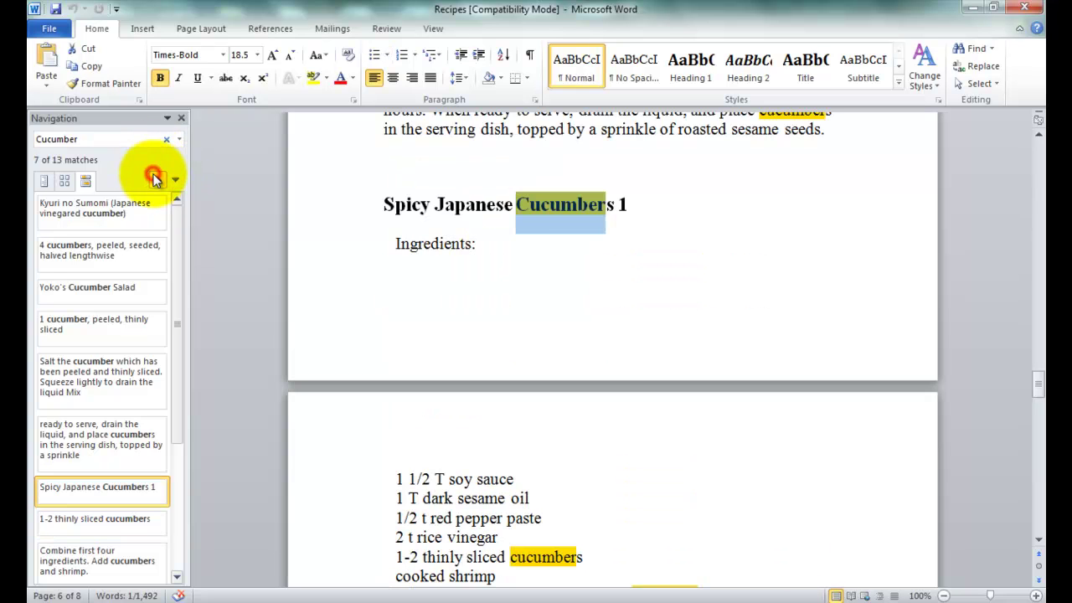
click(156, 180)
click(156, 180)
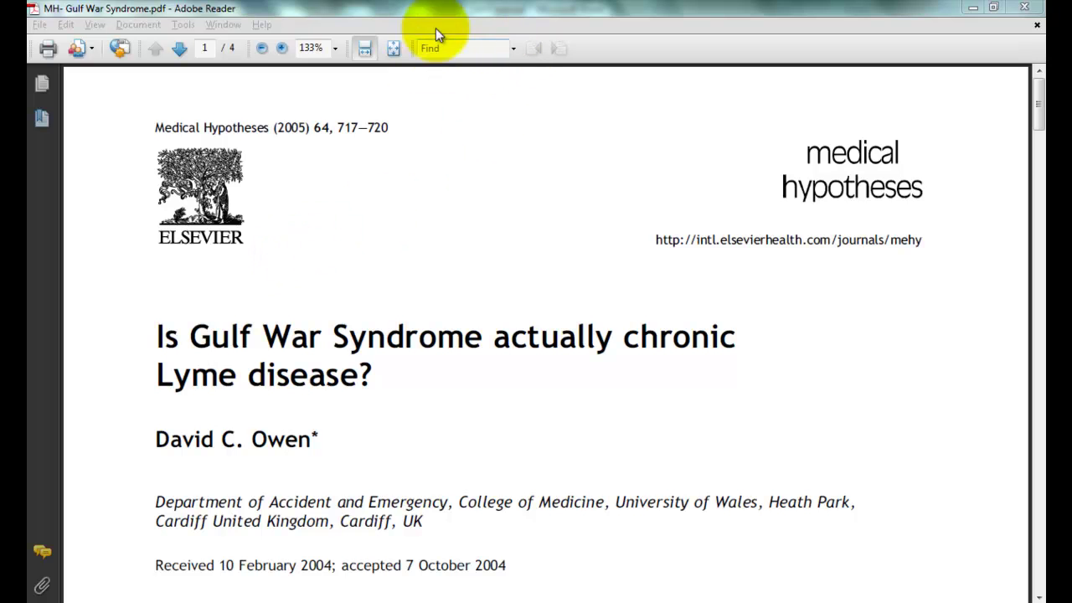
Step: Switch to the Gulf War Syndrome PDF in Adobe Reader and find the first match for "veteran"
click(283, 253)
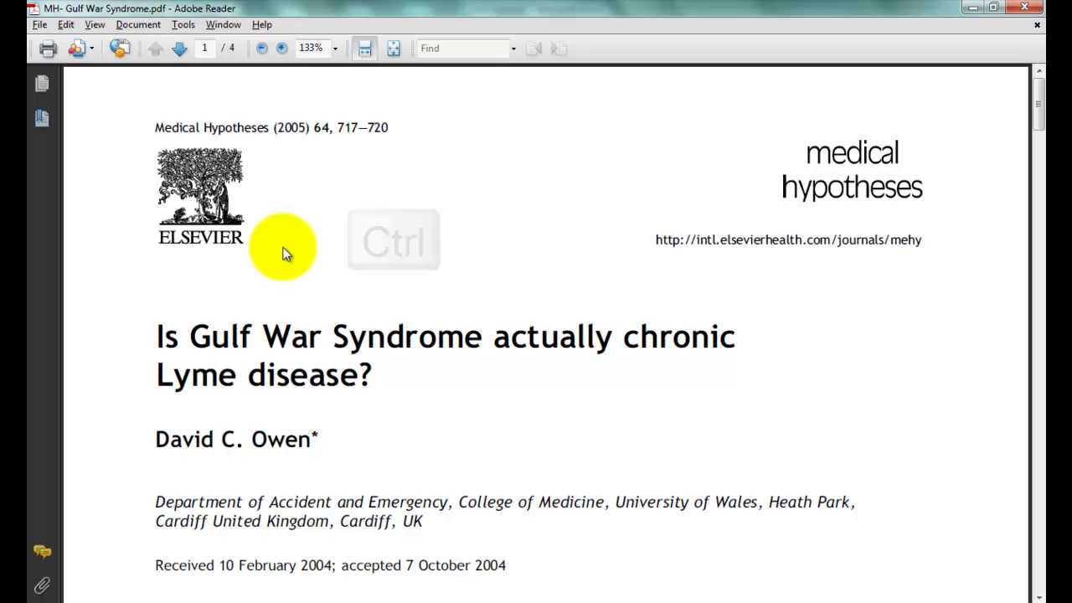
key(ctrl+f)
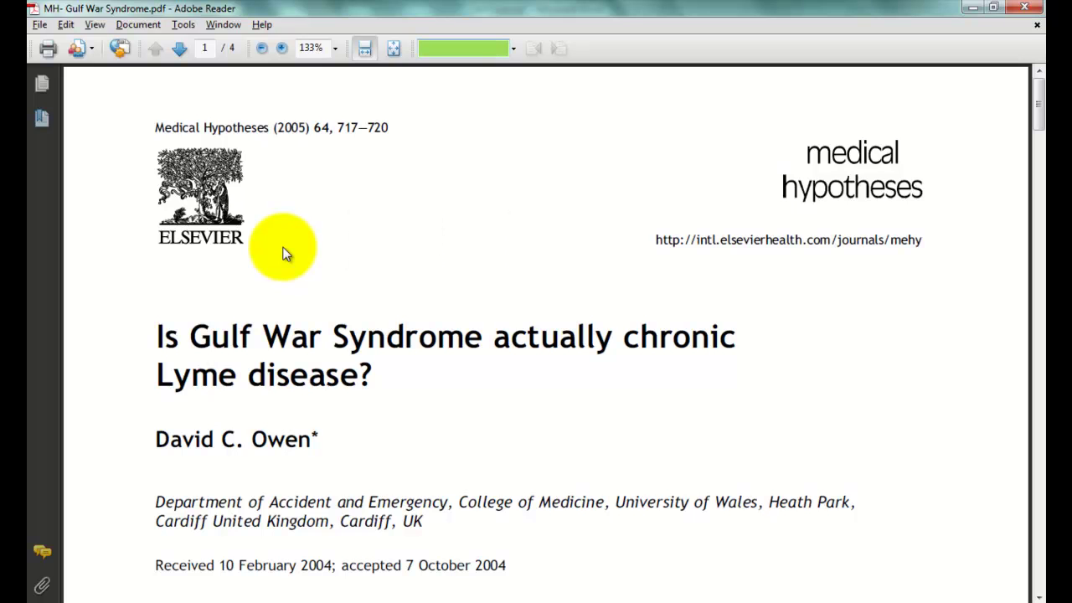
text(veteran)
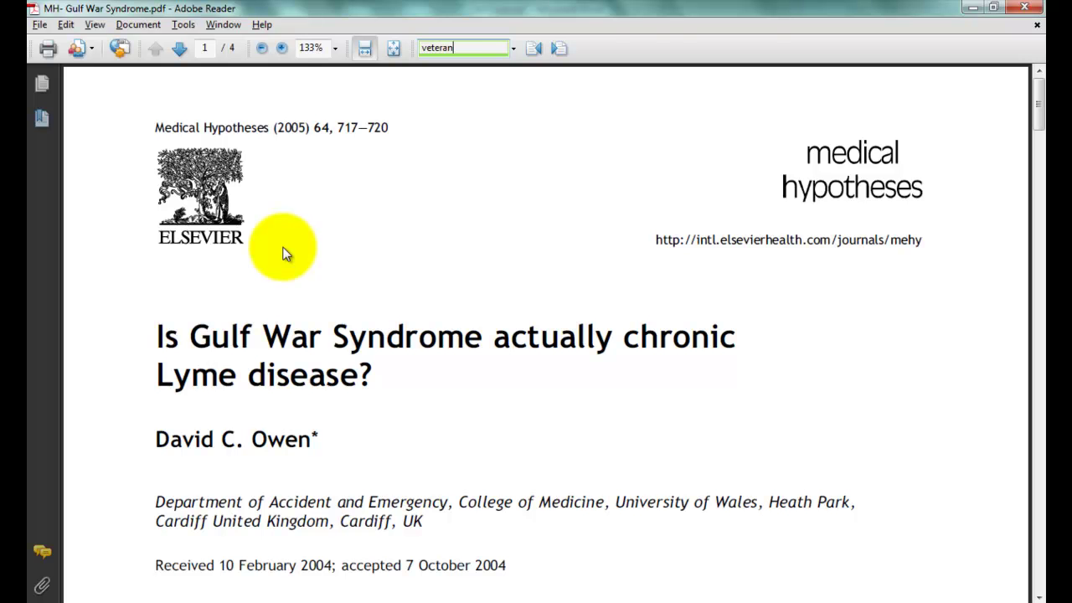
click(562, 50)
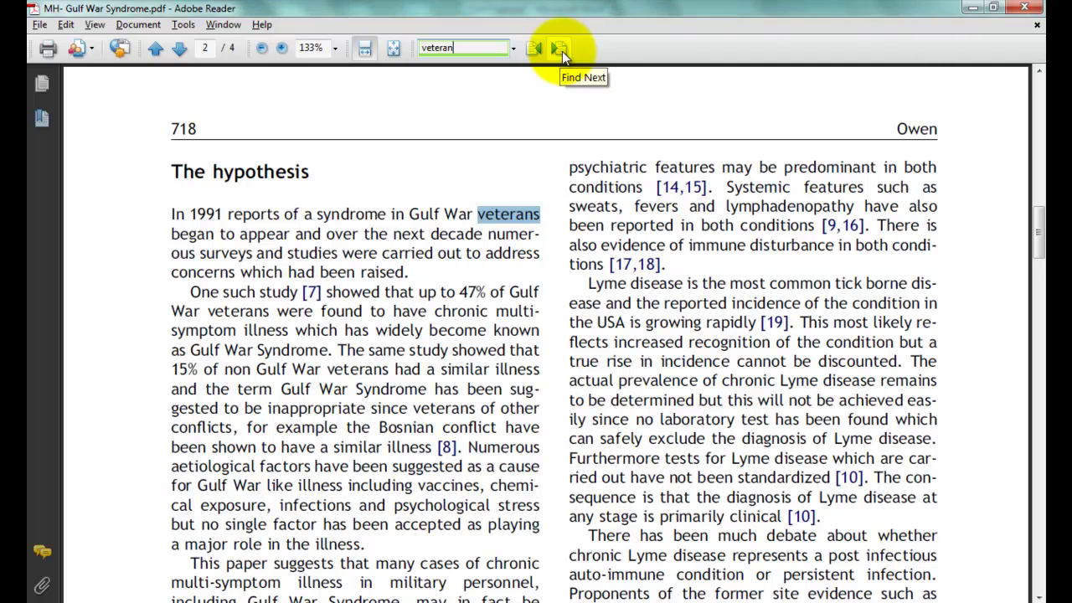
Step: Step forward through the following "veteran" matches in the PDF
click(562, 50)
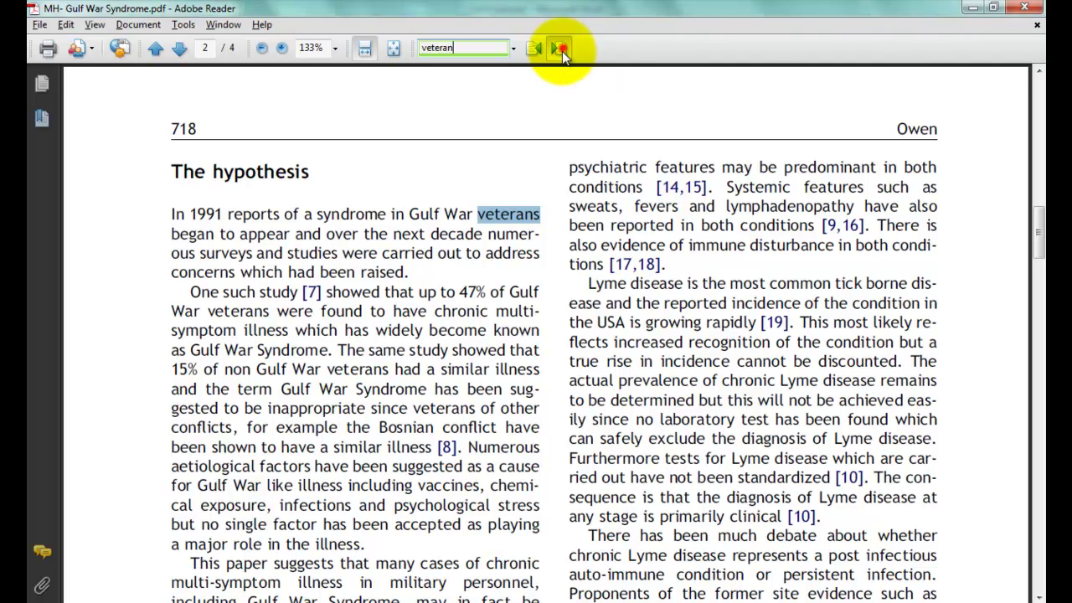
click(562, 51)
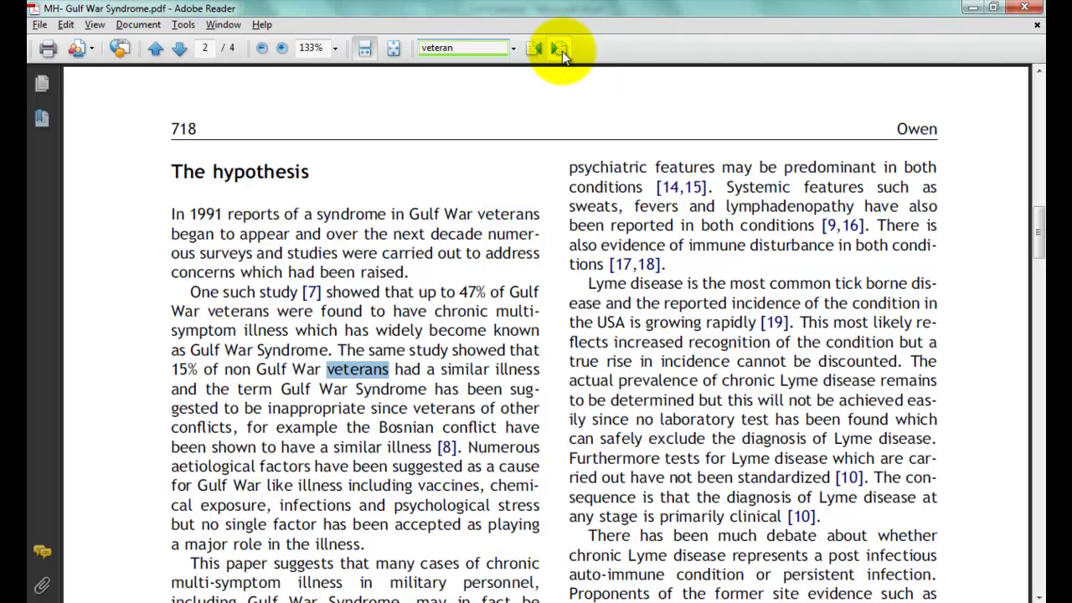
click(562, 51)
click(562, 51)
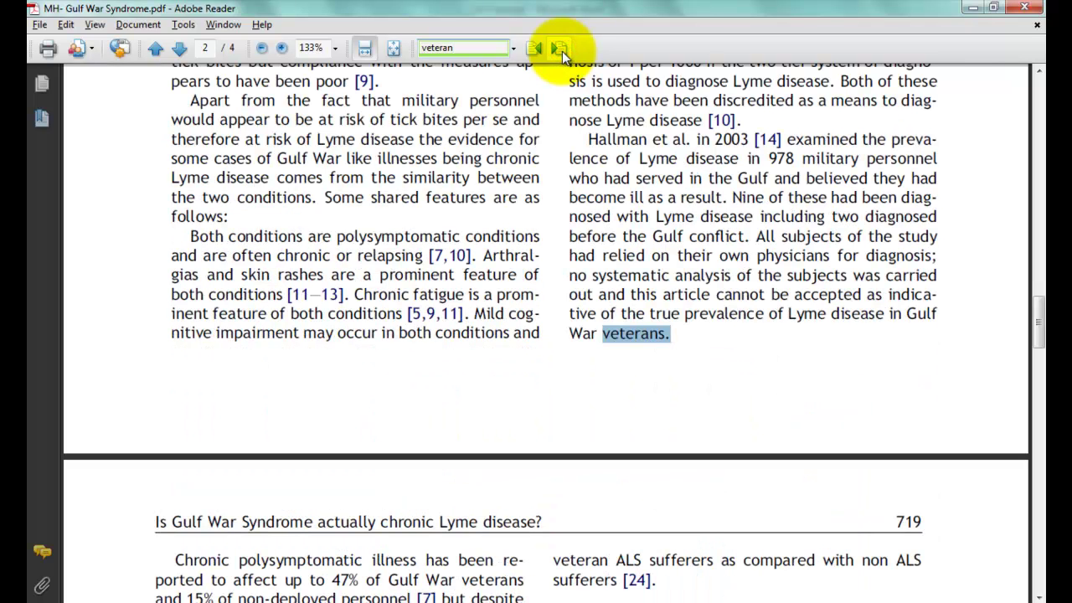